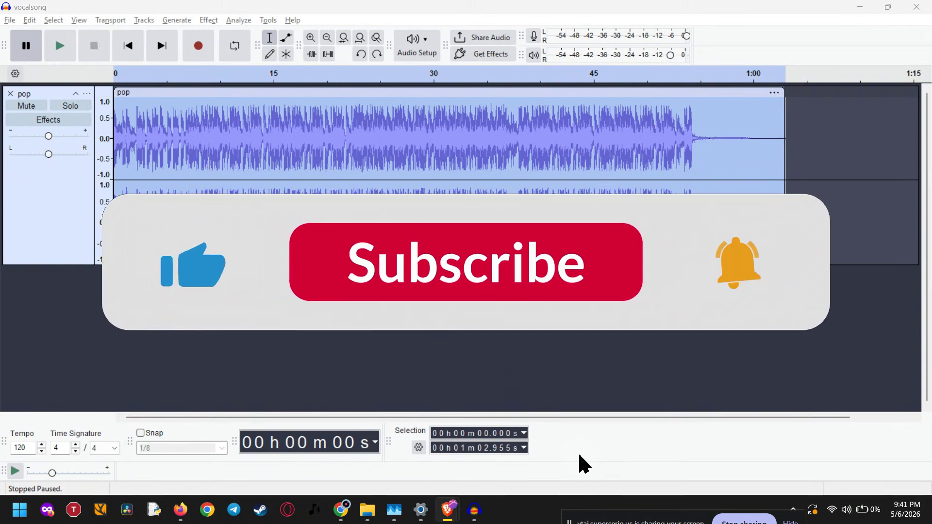
# Select the entire pop track.
pyautogui.click(538, 344)
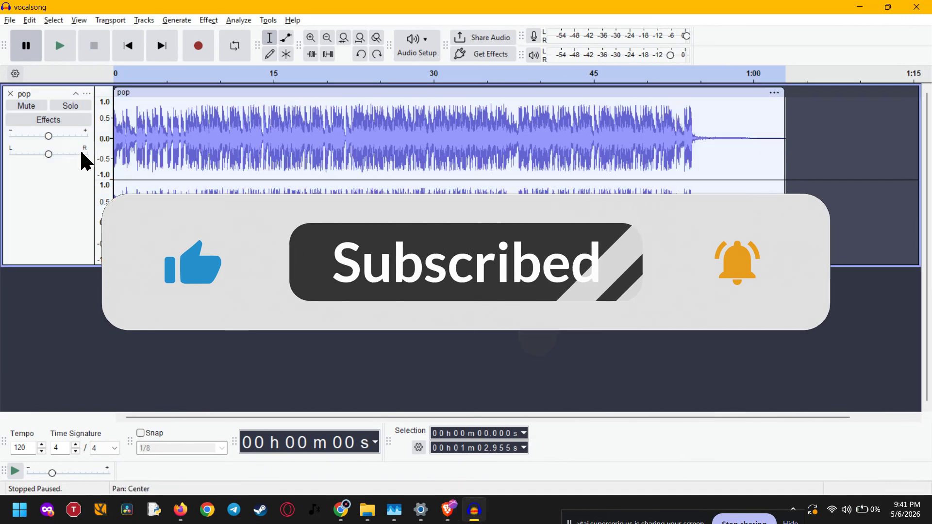
pyautogui.click(56, 201)
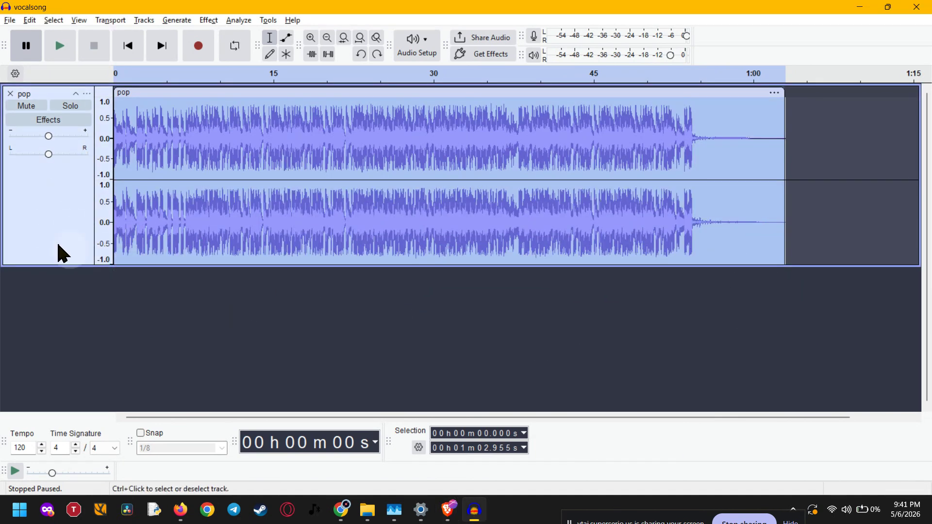
pyautogui.click(10, 19)
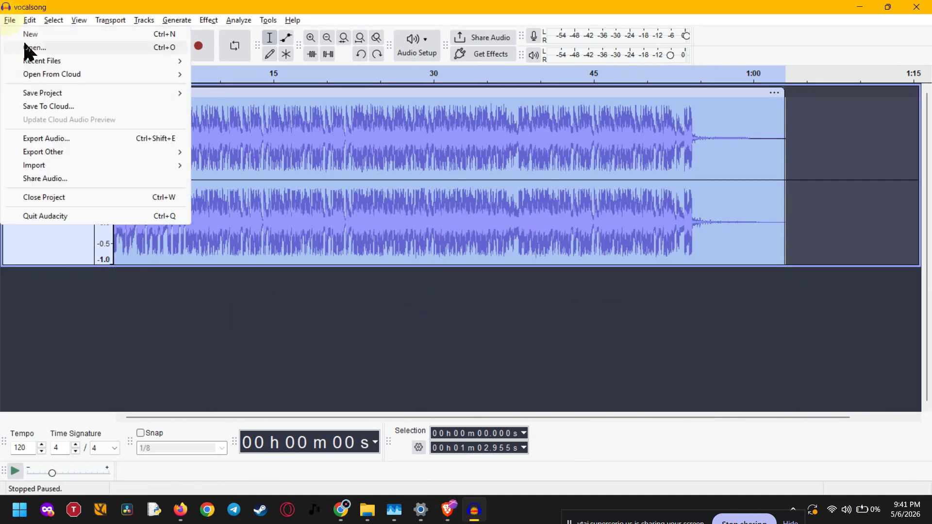
pyautogui.click(67, 290)
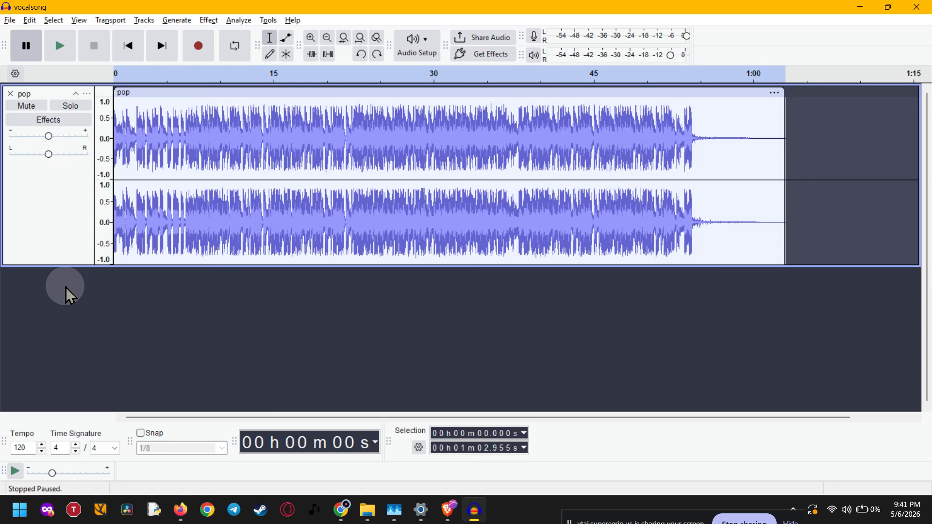
pyautogui.click(61, 230)
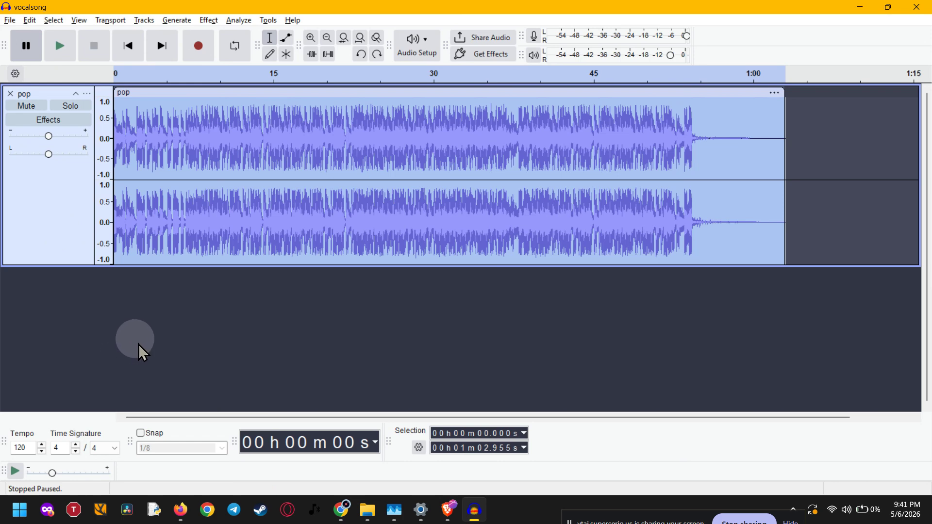
# Start a Change Tempo effect on the selected pop track and set the percent change to -16.
pyautogui.click(209, 20)
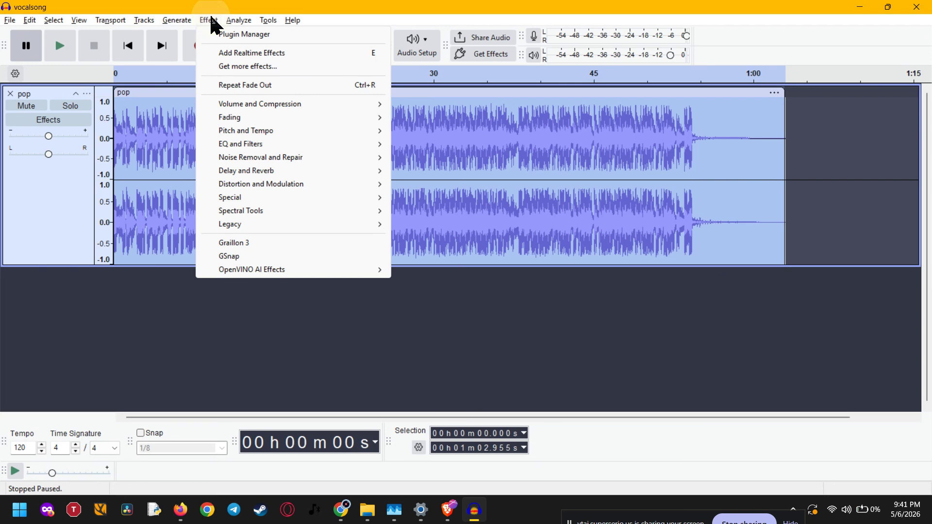
pyautogui.moveTo(244, 132)
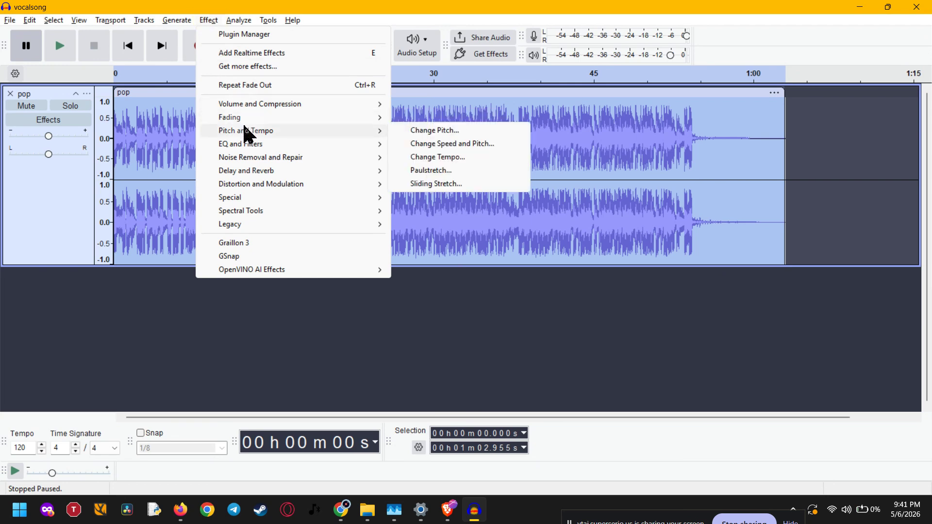
pyautogui.click(475, 156)
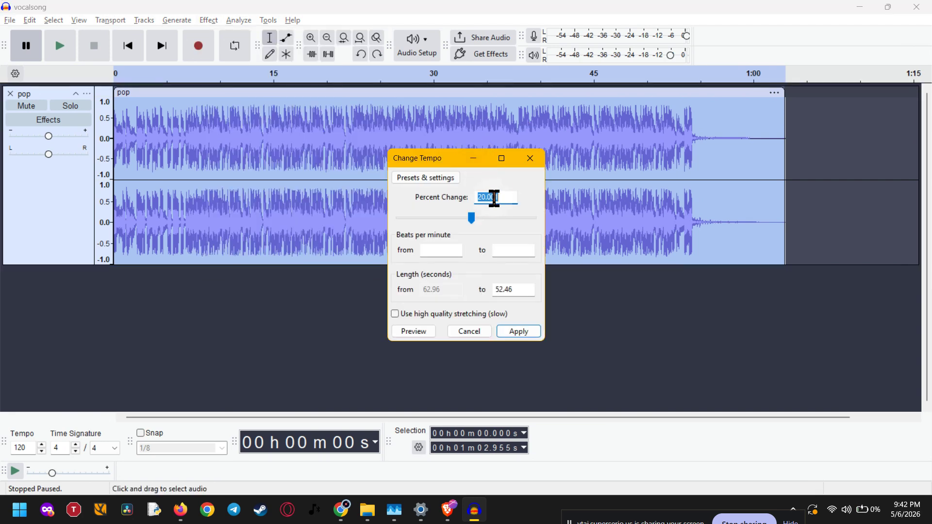
pyautogui.click(495, 198)
pyautogui.moveTo(471, 216); pyautogui.dragTo(456, 217)
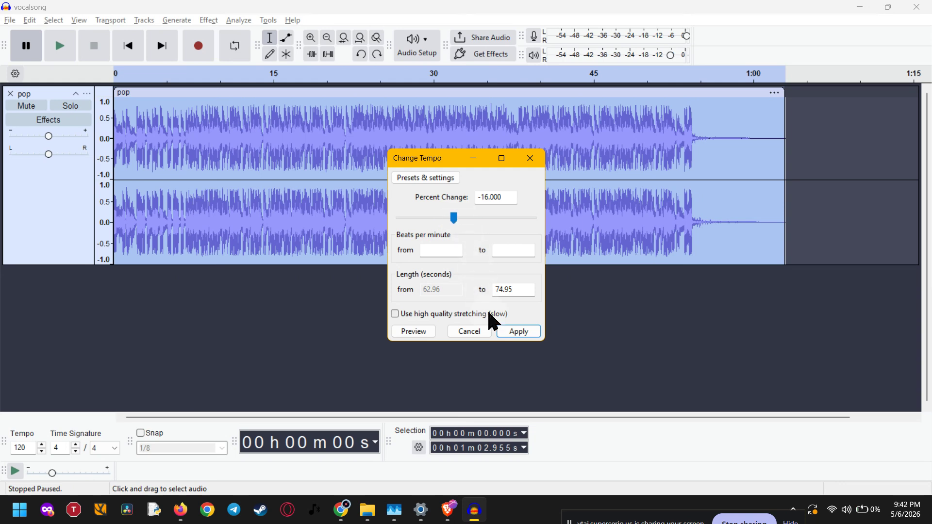
# Turn on high quality stretching for the tempo change, and cancel the effect without applying it.
pyautogui.click(440, 251)
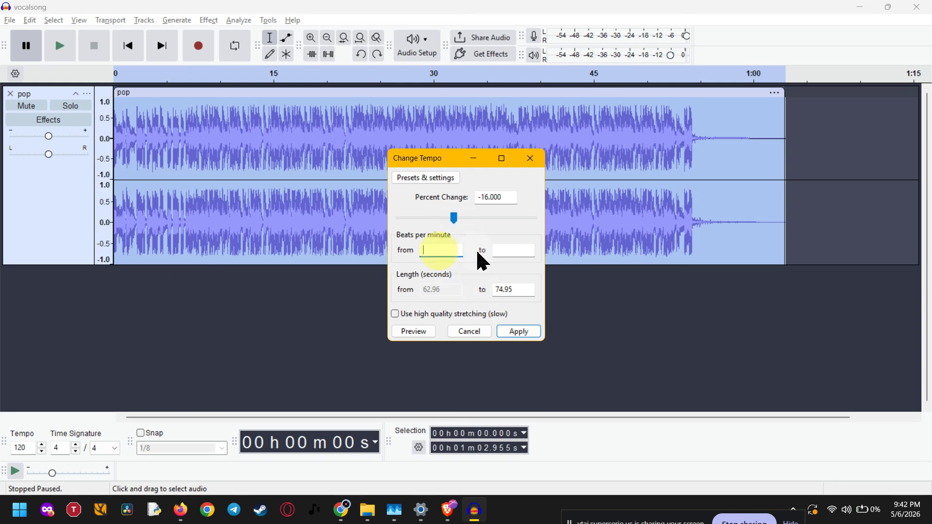
pyautogui.click(524, 249)
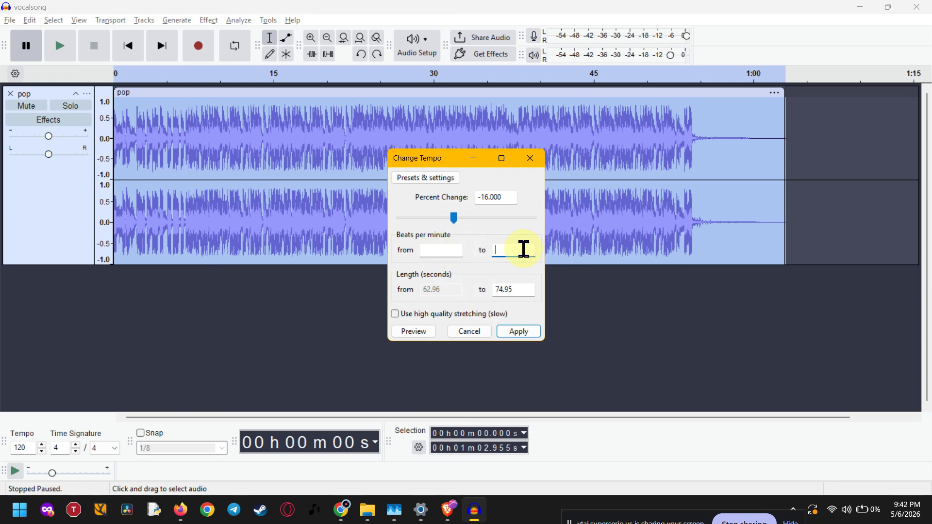
pyautogui.click(523, 287)
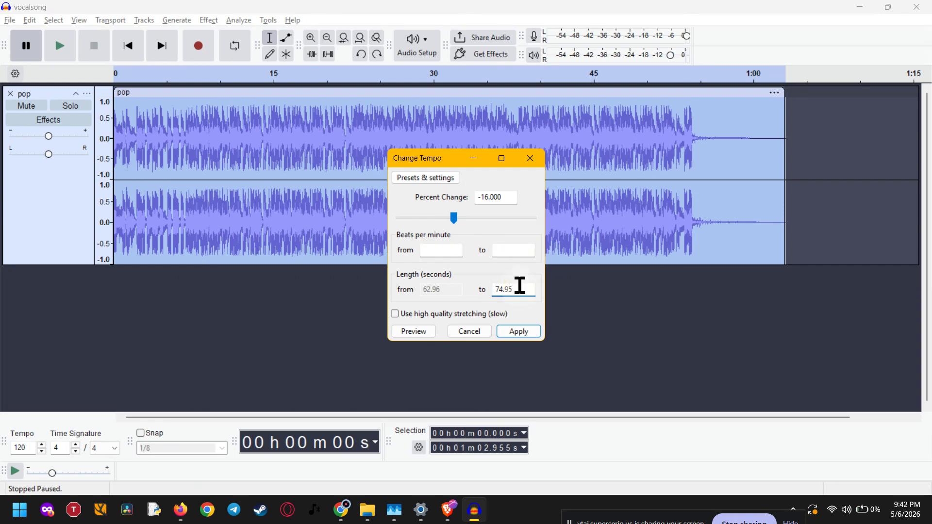
pyautogui.moveTo(520, 290); pyautogui.dragTo(485, 289)
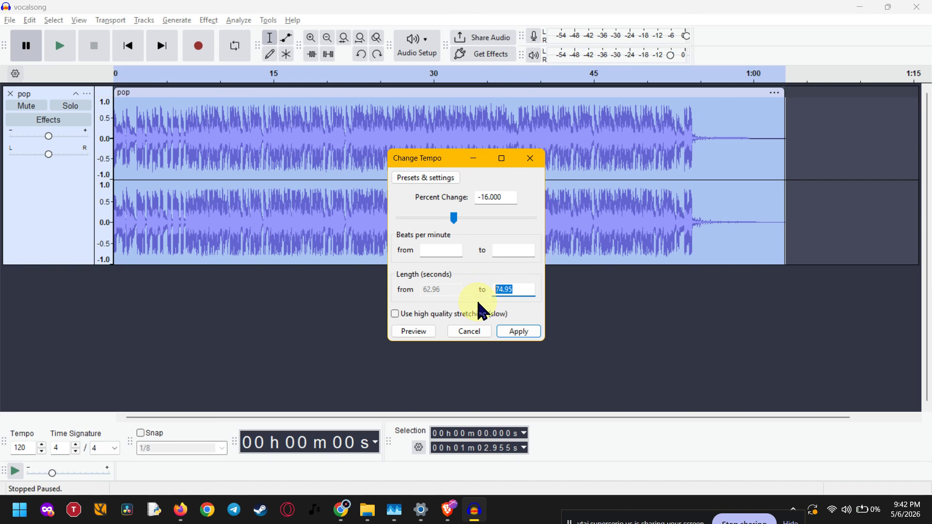
pyautogui.click(501, 314)
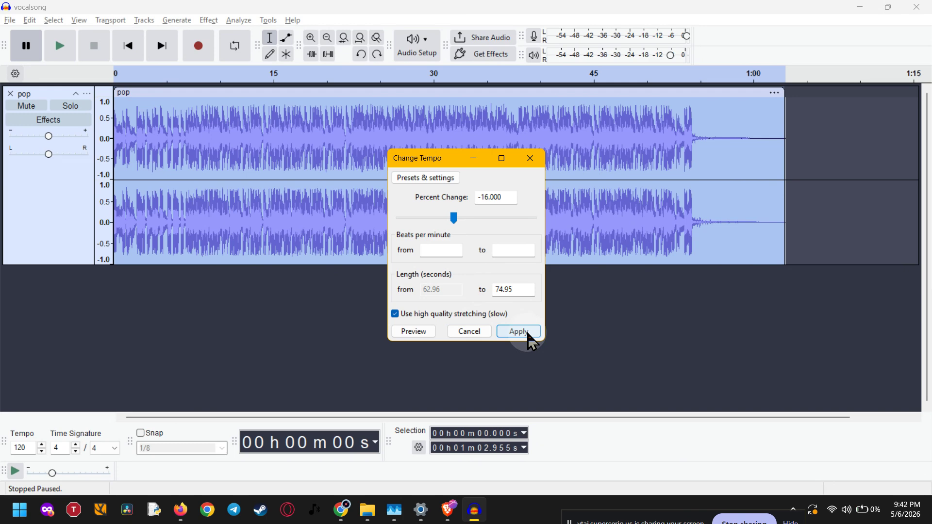
pyautogui.click(469, 332)
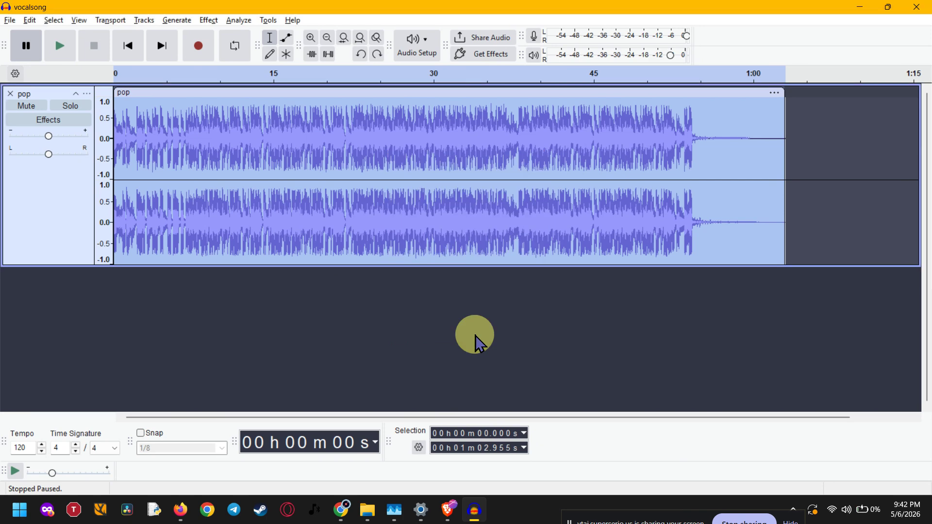
# Start a Change Speed and Pitch effect on the selected track and set the percent change to 0.8.
pyautogui.click(215, 20)
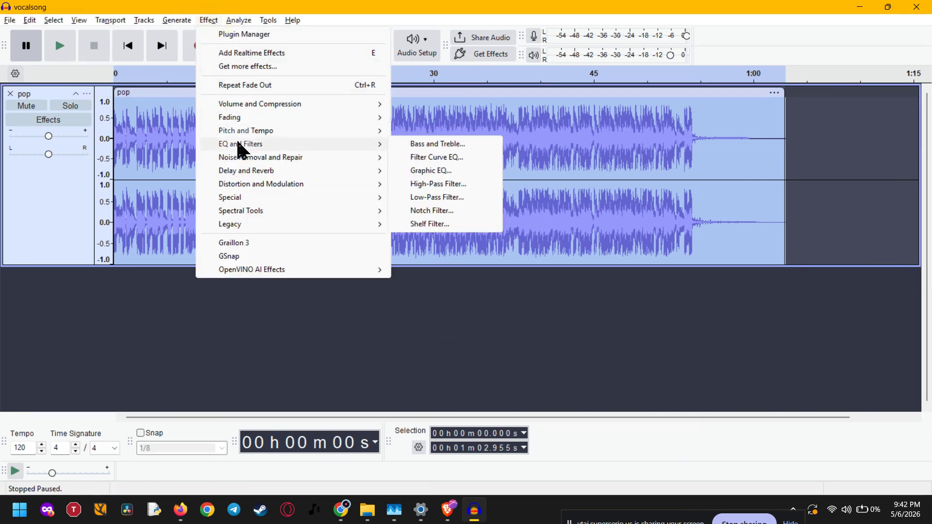
pyautogui.moveTo(333, 130)
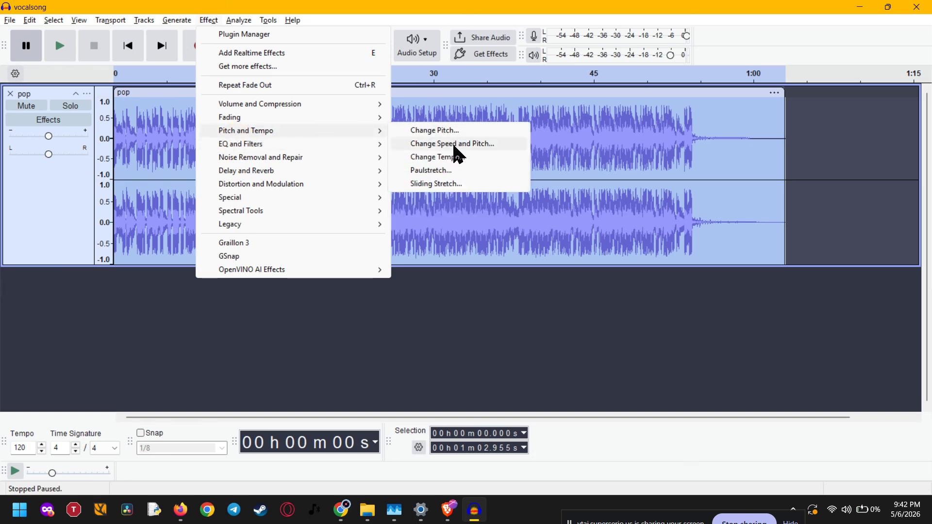
pyautogui.click(496, 145)
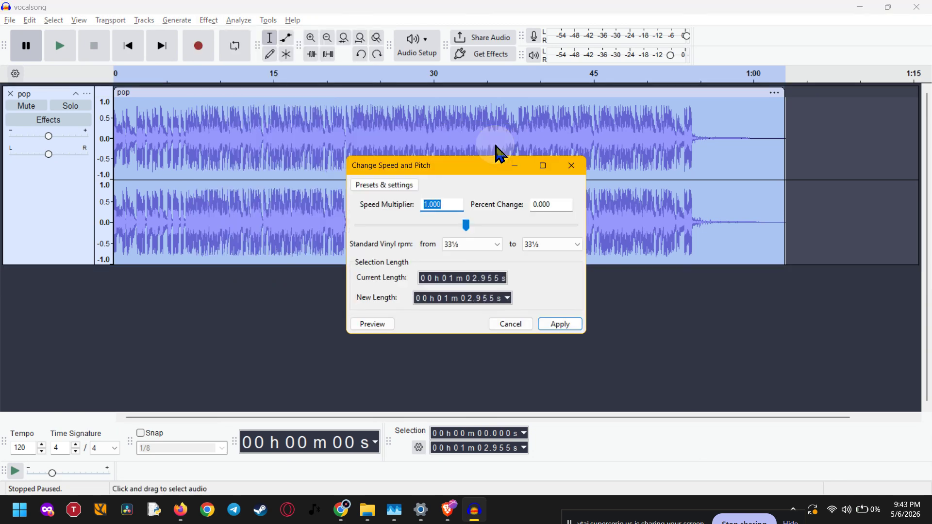
pyautogui.click(456, 203)
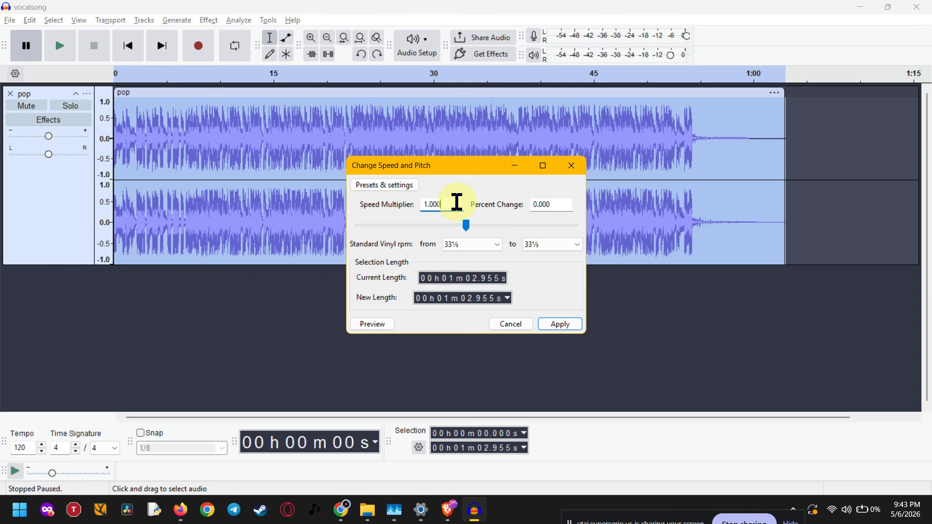
pyautogui.click(562, 204)
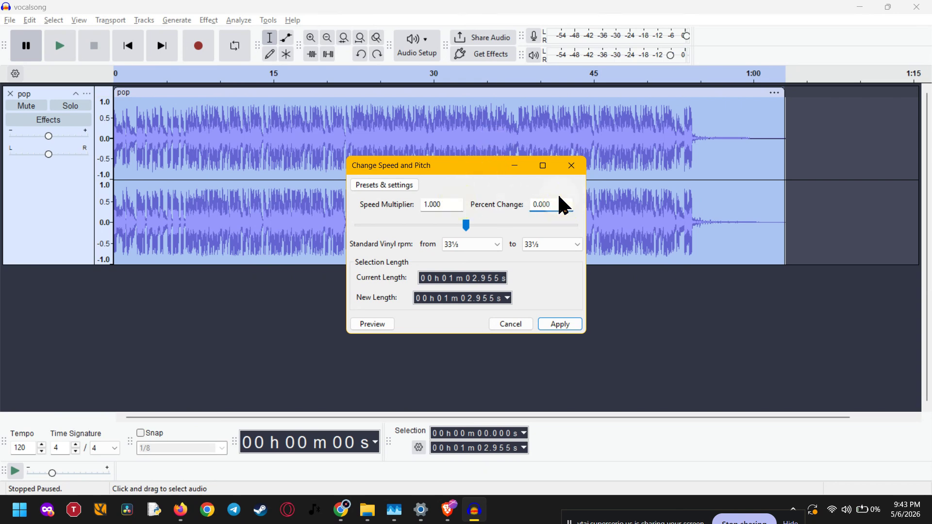
pyautogui.press('Left')
pyautogui.press('Left')
pyautogui.press('Left')
pyautogui.press('Delete')
pyautogui.press('Delete')
pyautogui.press('Delete')
pyautogui.write('8')
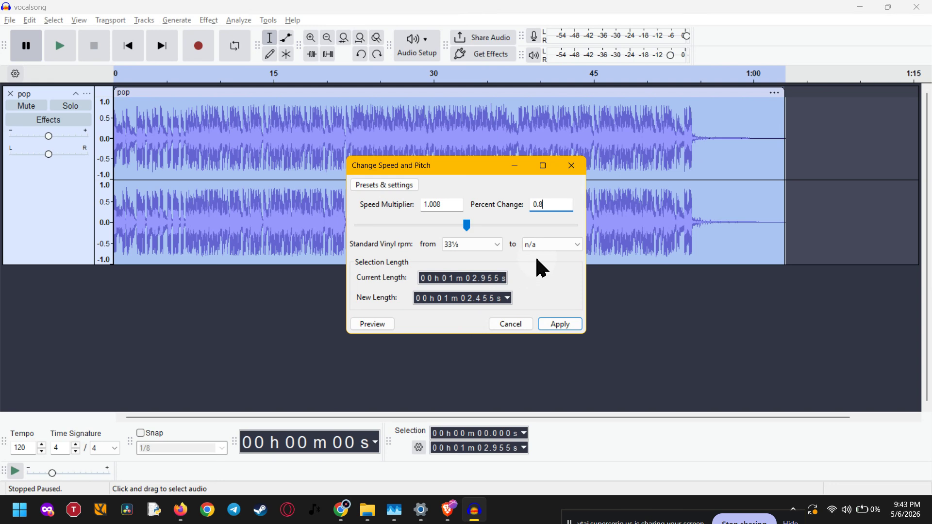
# Look through the Standard Vinyl rpm choices and cancel the speed and pitch change.
pyautogui.click(493, 248)
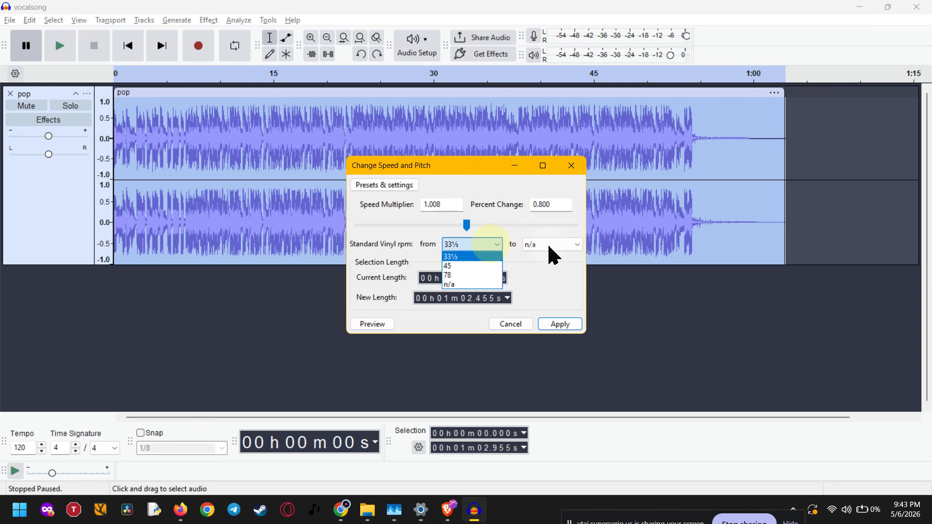
pyautogui.click(573, 248)
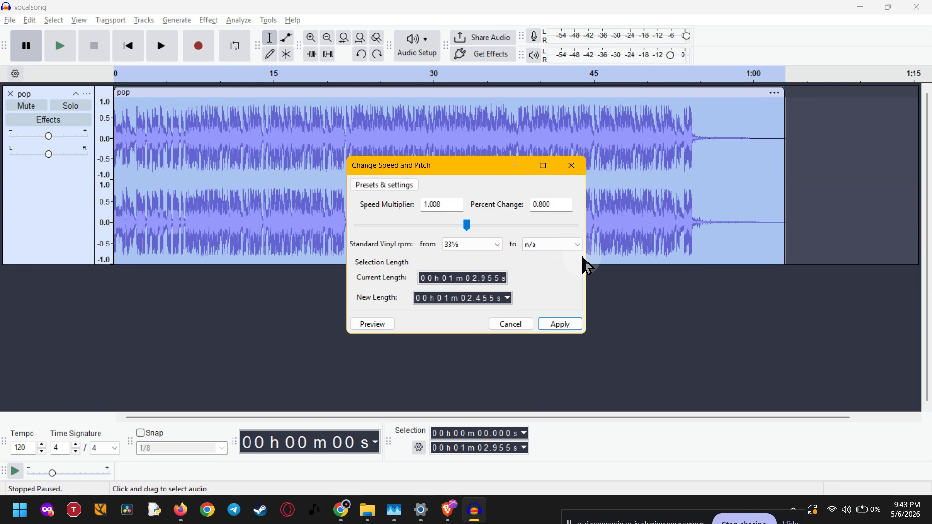
pyautogui.click(512, 325)
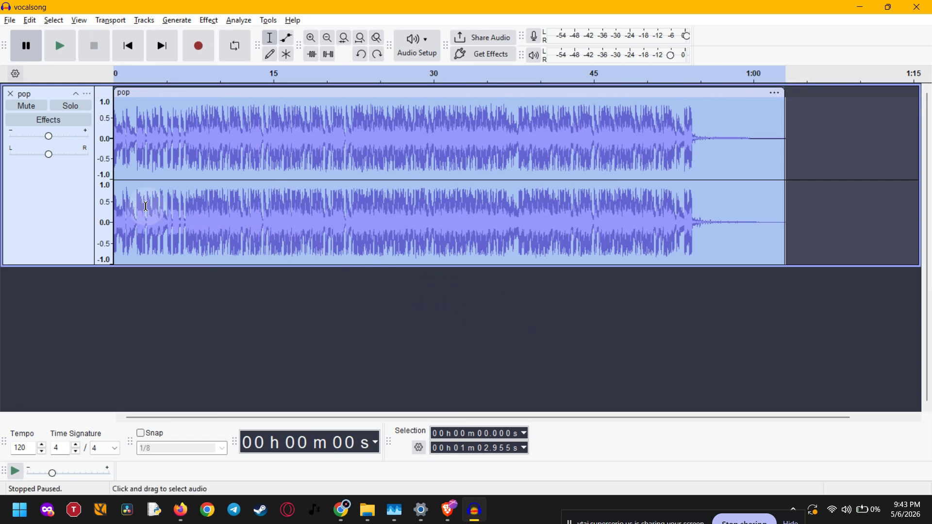
pyautogui.click(87, 95)
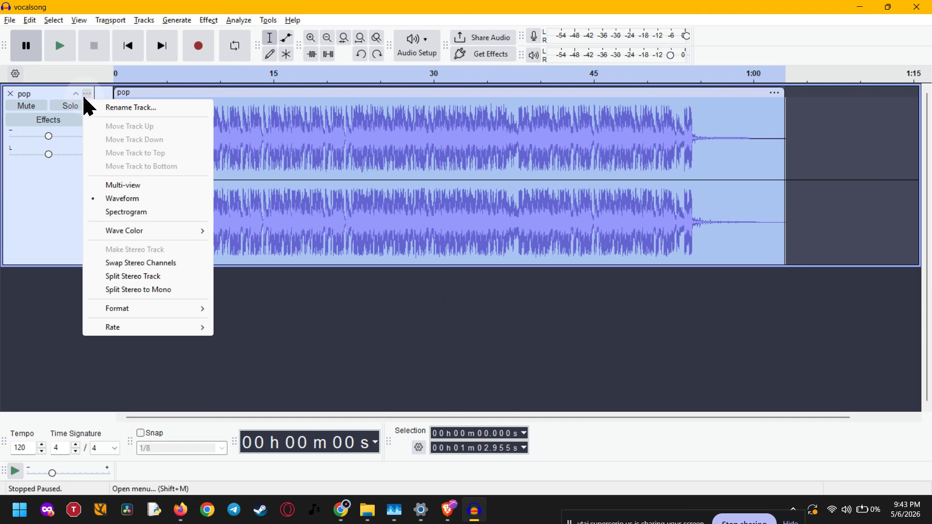
pyautogui.click(489, 343)
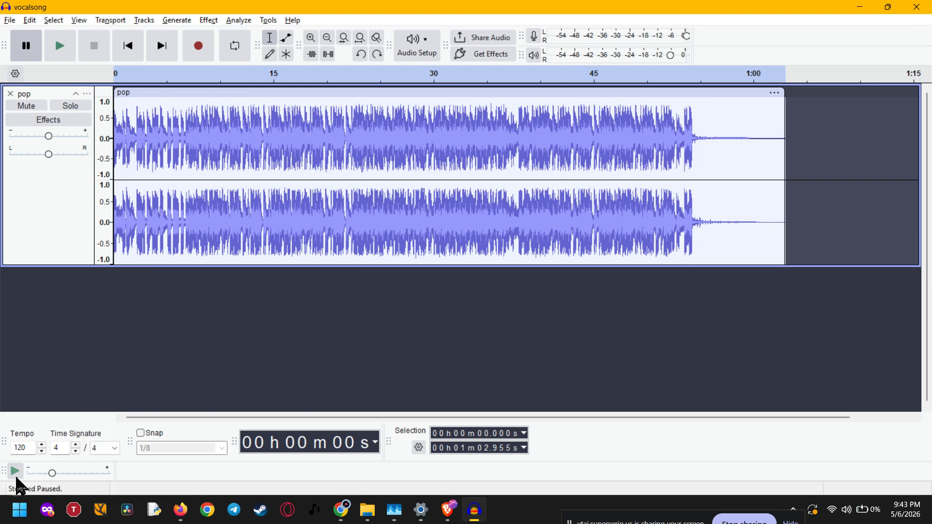
# Play the pop track at the play-at-speed setting from its start for a moment and pause it.
pyautogui.click(15, 471)
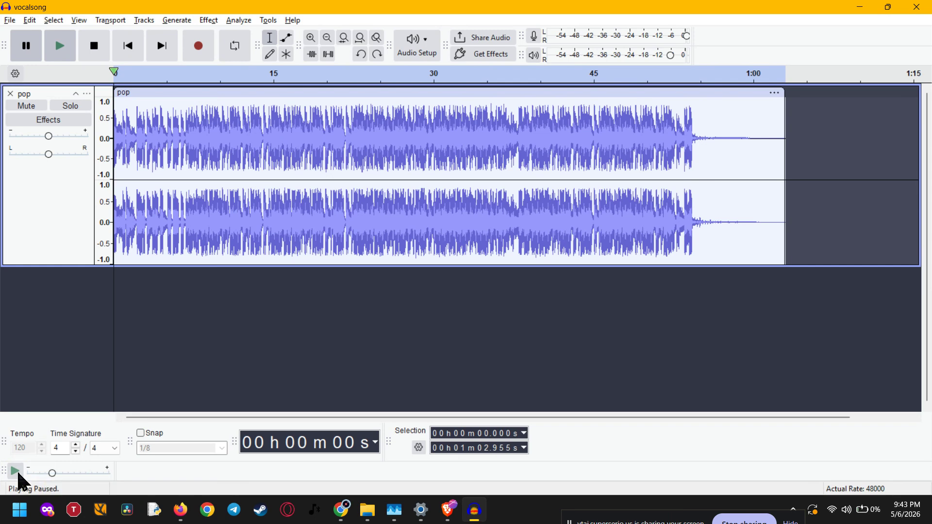
pyautogui.press('p')
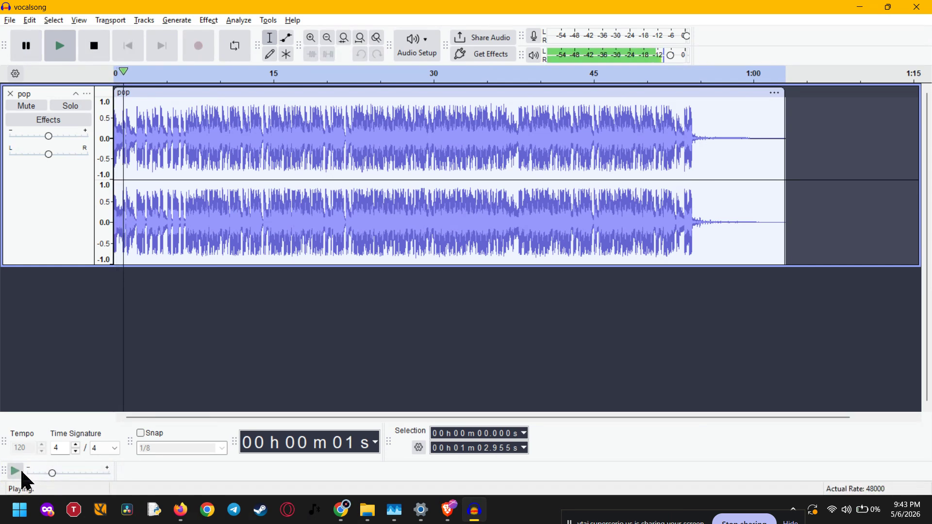
pyautogui.click(21, 472)
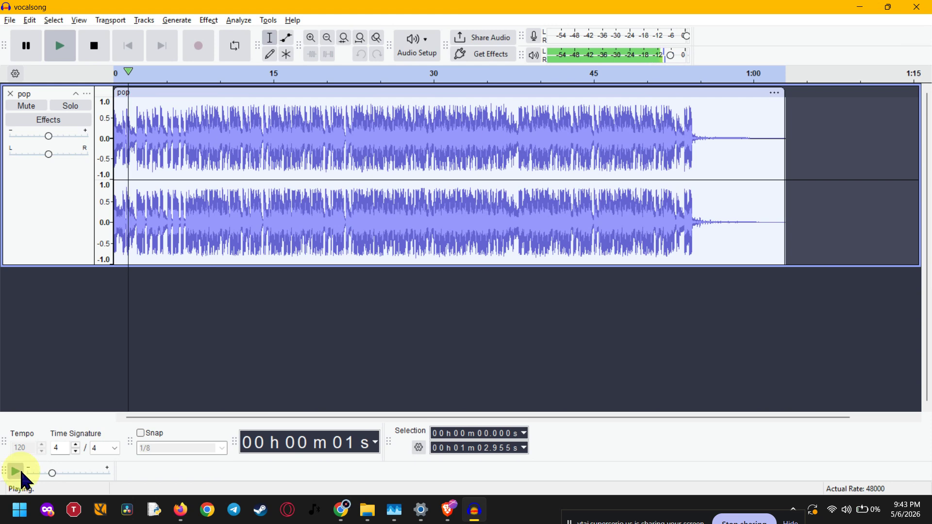
pyautogui.click(26, 47)
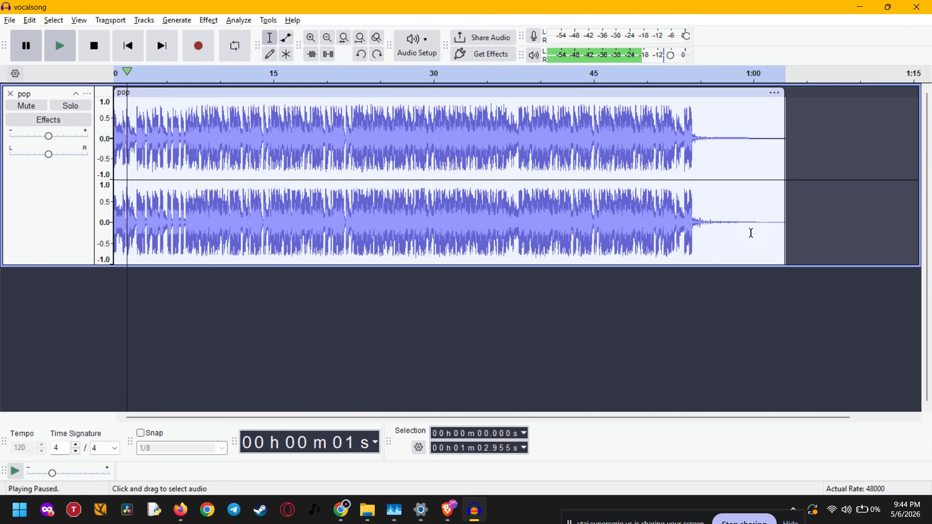
# Select the part of the track from about 42.5 s to 59.3 s and deselect the track again.
pyautogui.moveTo(747, 231); pyautogui.dragTo(568, 217)
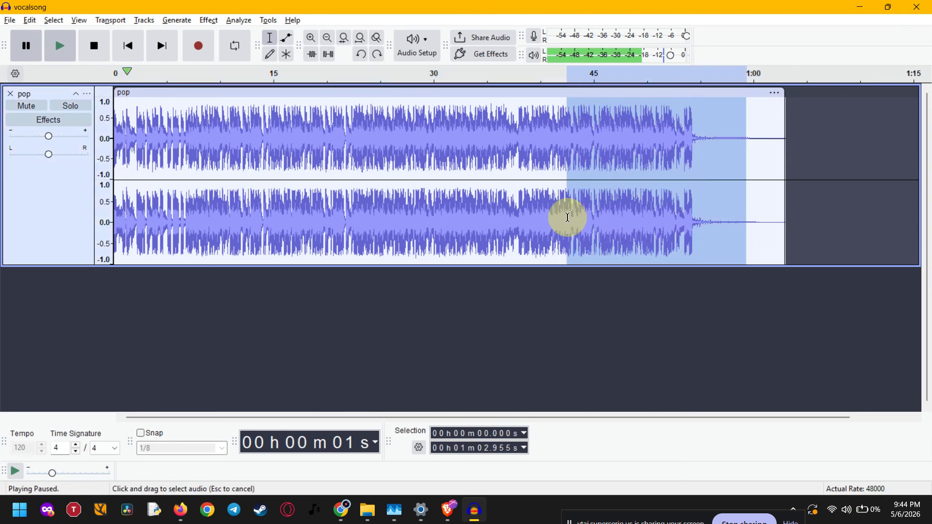
pyautogui.click(716, 296)
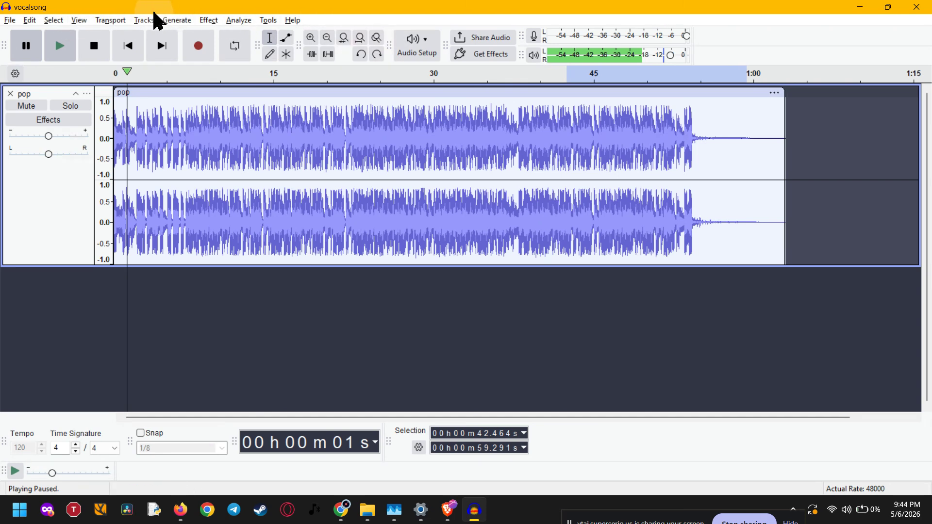
# Select the entire pop track and bring up the Pitch and Tempo effects.
pyautogui.click(42, 174)
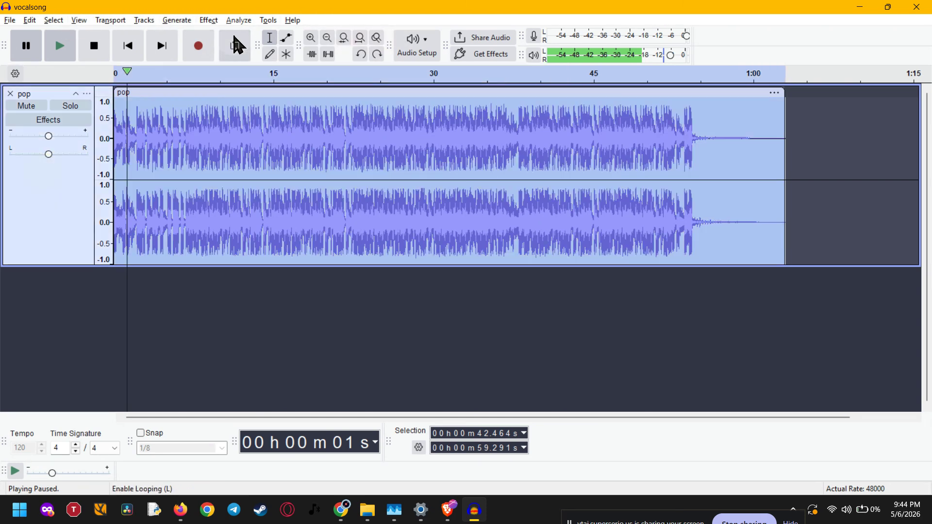
pyautogui.click(207, 20)
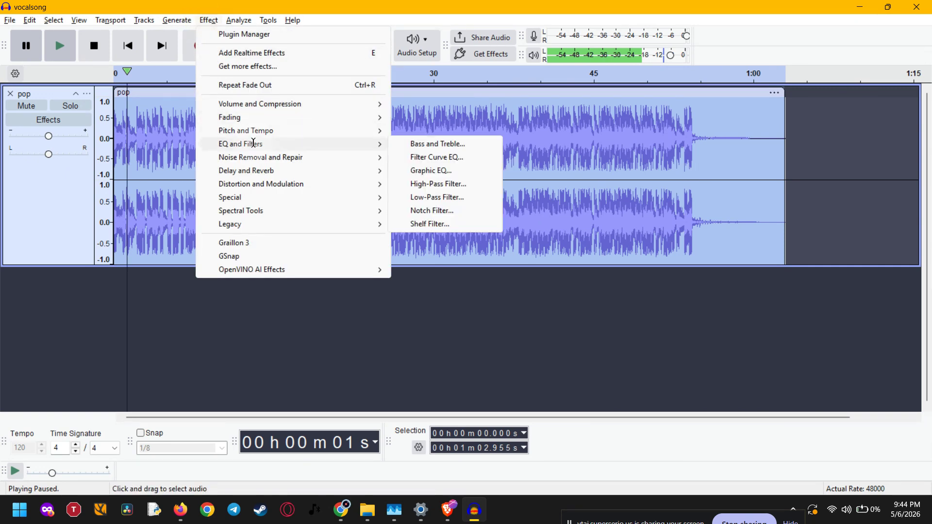
pyautogui.moveTo(266, 130)
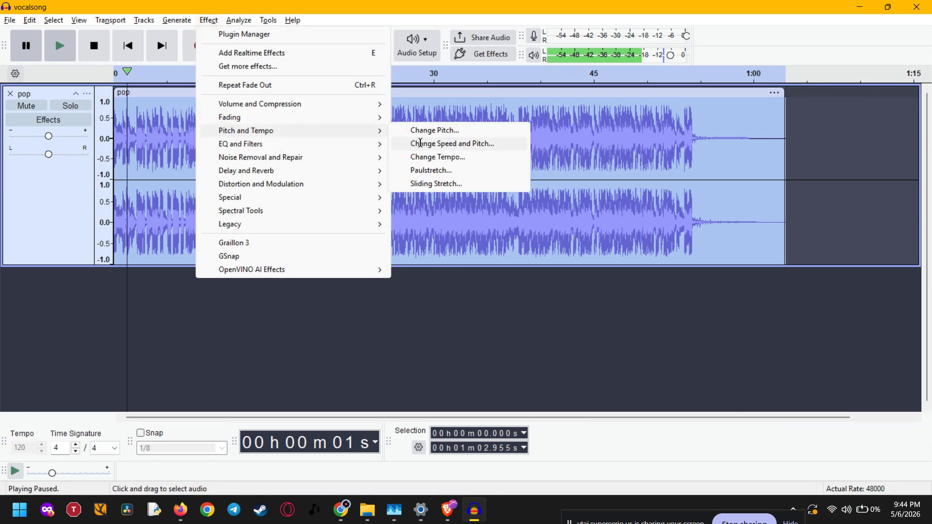